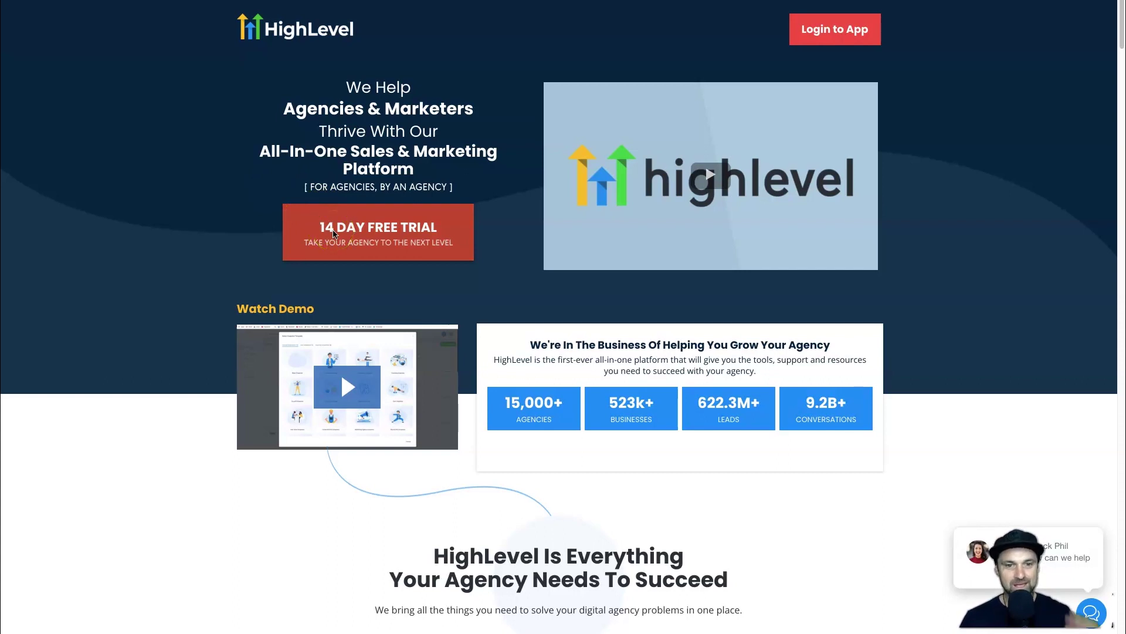
# Step: Go to the partner landing page with the 'Start An Extended Free Trial' button
pyautogui.click(296, 188)
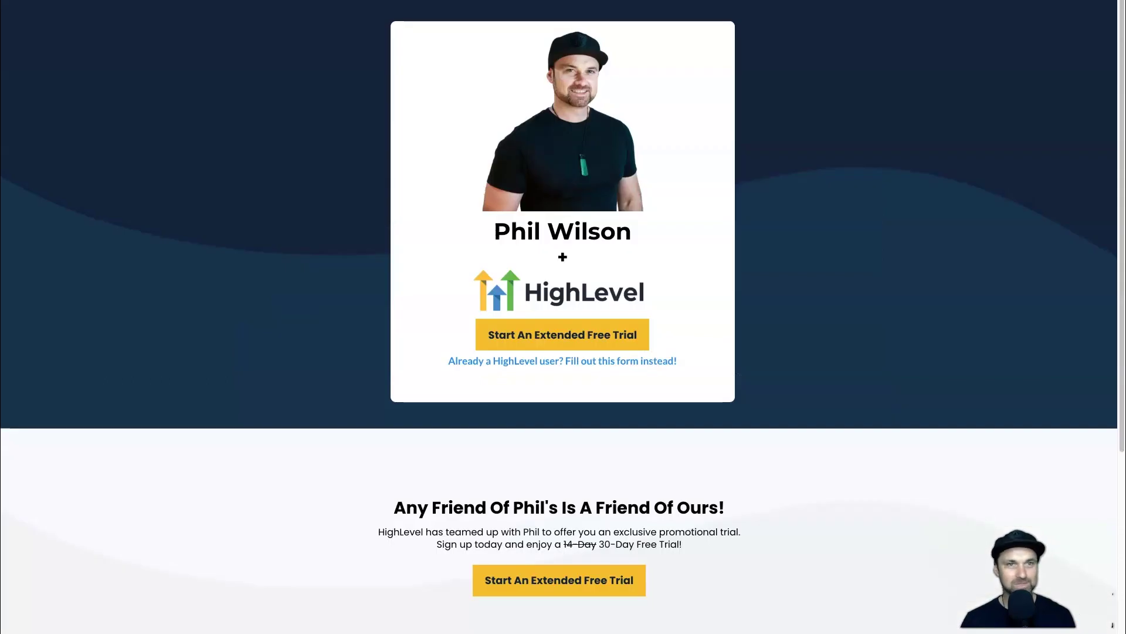
pyautogui.click(325, 320)
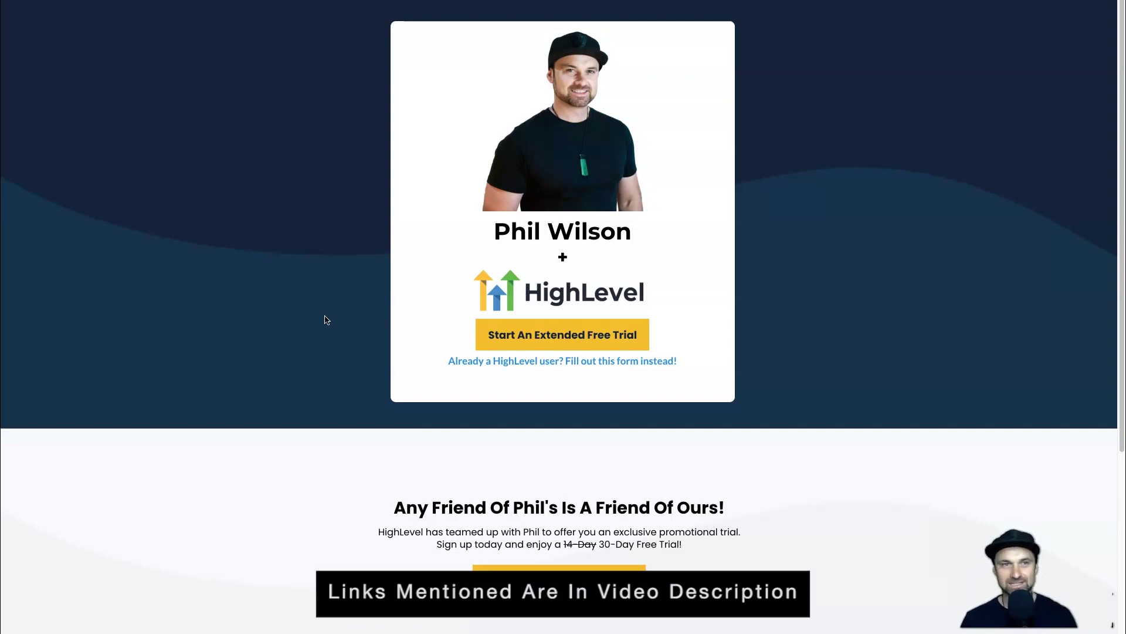
pyautogui.click(371, 11)
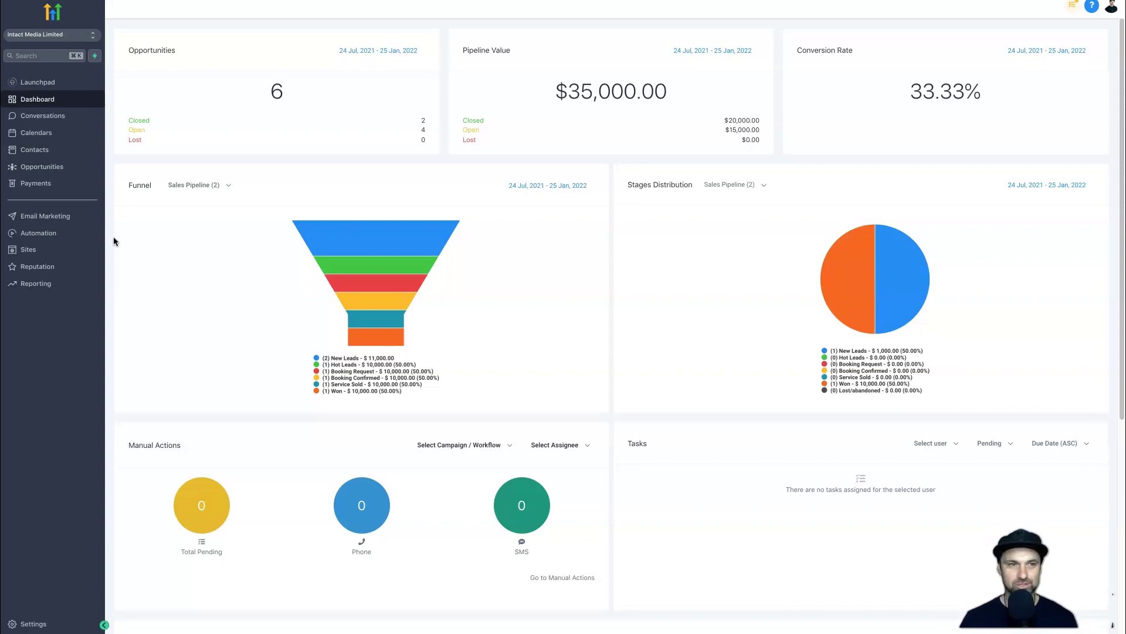
# Step: Open Sites from the left sidebar to list the funnels
pyautogui.click(52, 249)
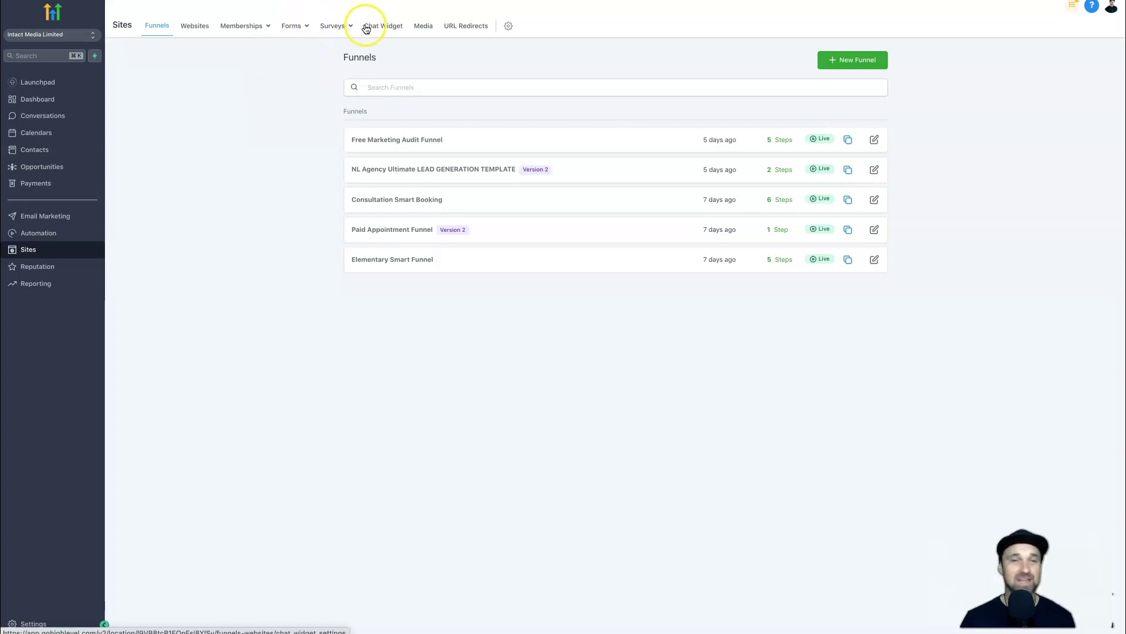
# Step: Open Automation from the left sidebar to show the workflows list
pyautogui.click(39, 234)
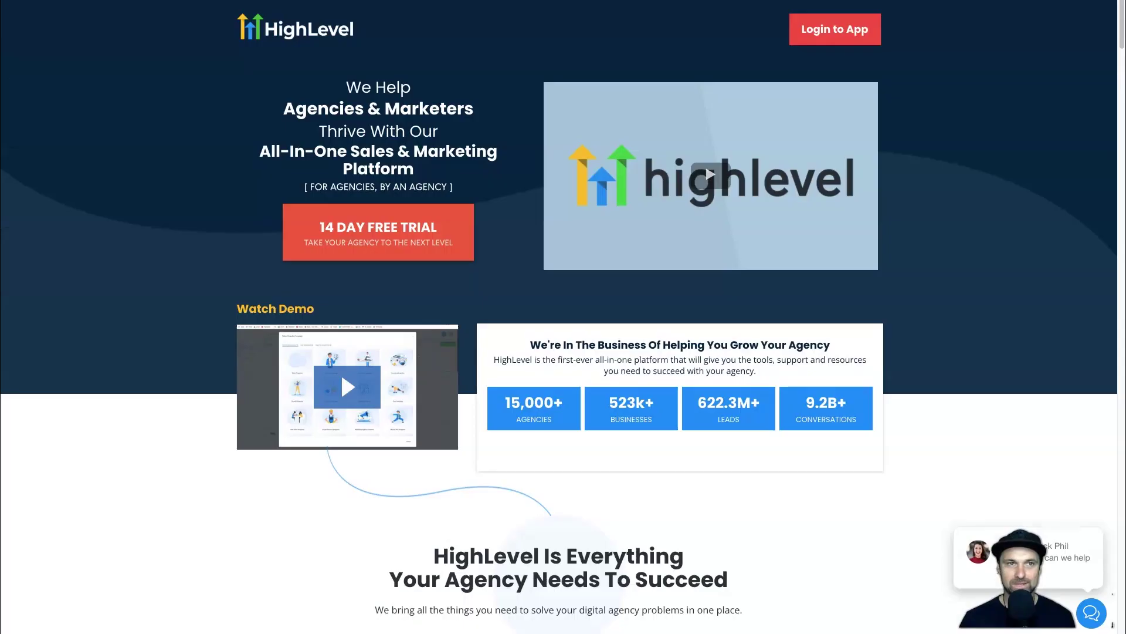
pyautogui.scroll(-10, 378, 220)
pyautogui.scroll(-10, 396, 246)
pyautogui.scroll(-10, 421, 269)
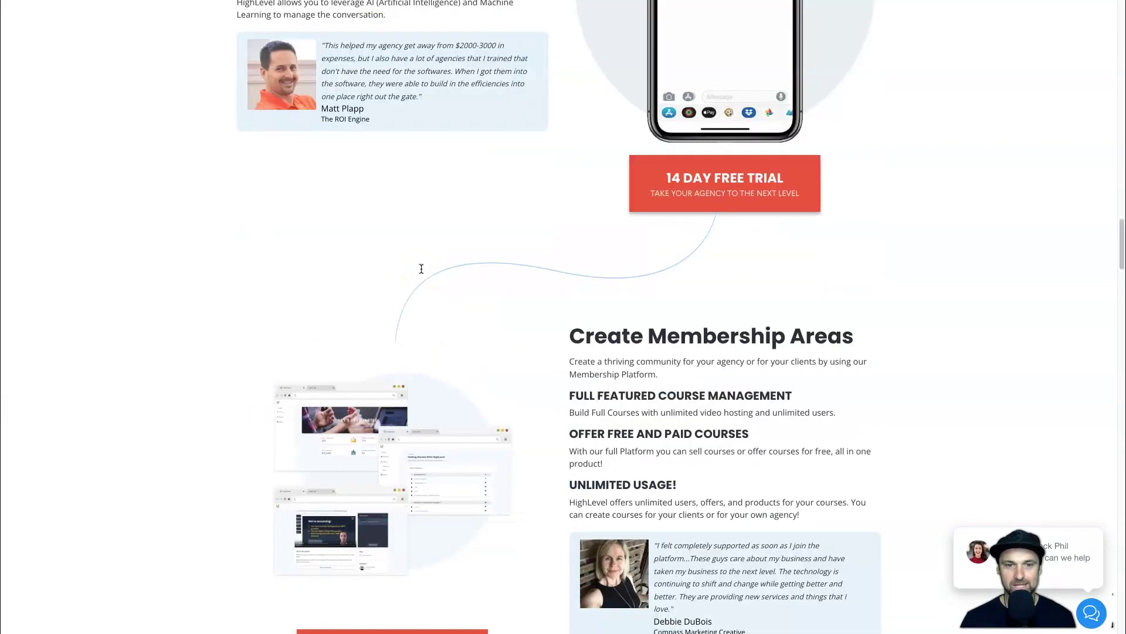
pyautogui.scroll(-5, 421, 268)
pyautogui.scroll(-5, 421, 269)
pyautogui.scroll(-5, 421, 268)
pyautogui.scroll(-5, 421, 269)
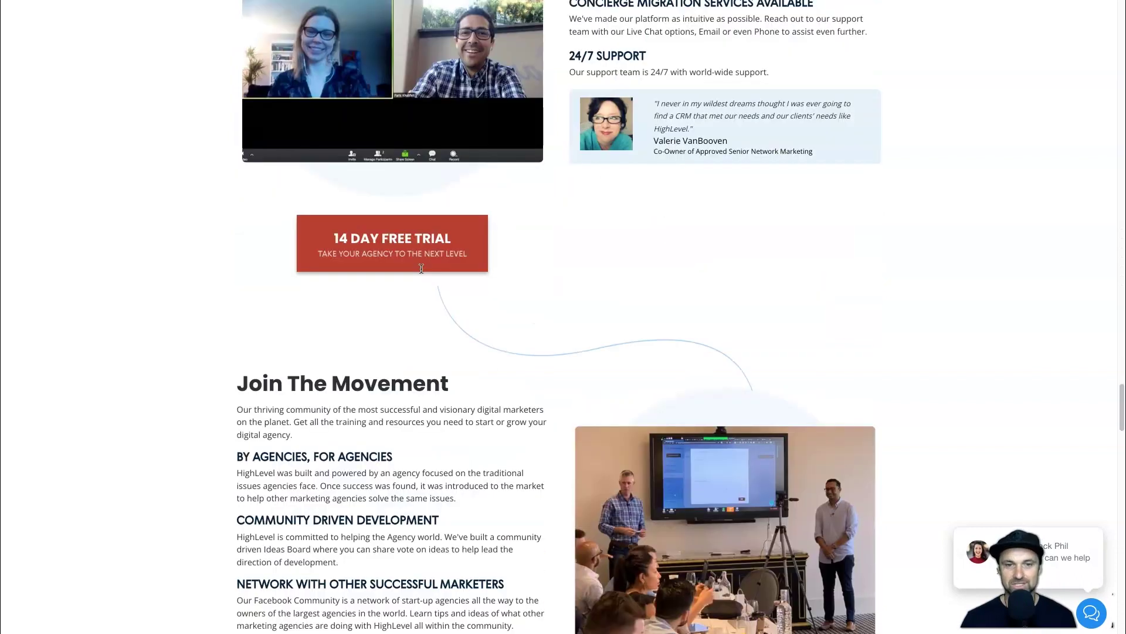
pyautogui.scroll(-5, 421, 269)
pyautogui.scroll(-3, 420, 268)
pyautogui.scroll(3, 420, 268)
pyautogui.scroll(-1, 421, 273)
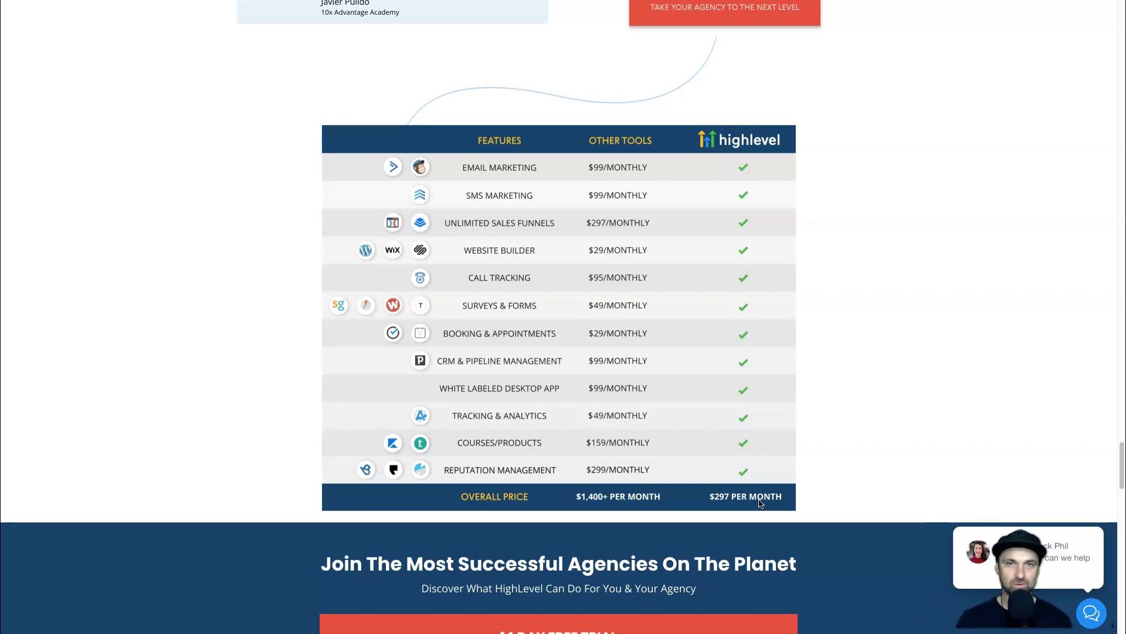
pyautogui.scroll(-3, 760, 503)
pyautogui.scroll(-5, 750, 503)
pyautogui.scroll(2, 541, 297)
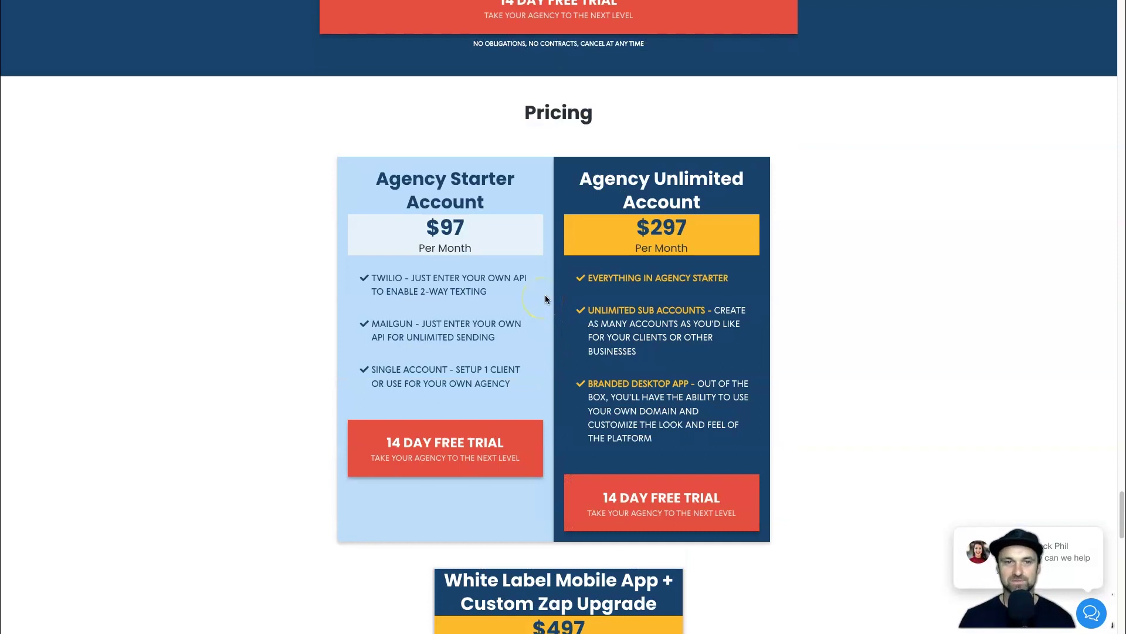
pyautogui.moveTo(457, 245); pyautogui.dragTo(417, 229)
pyautogui.click(401, 221)
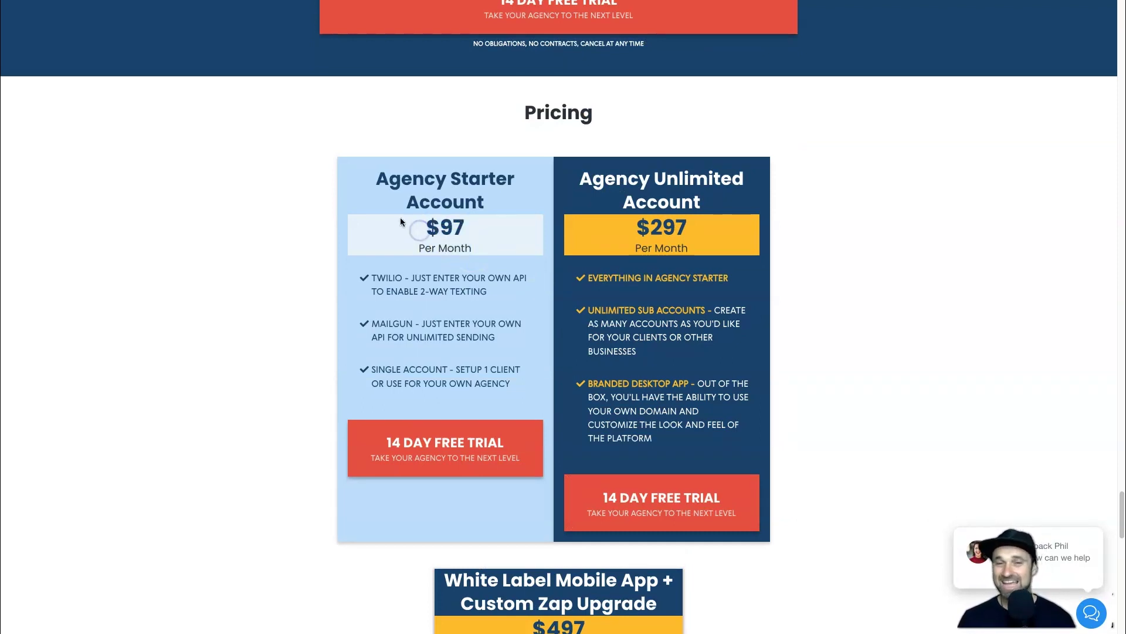
pyautogui.click(448, 222)
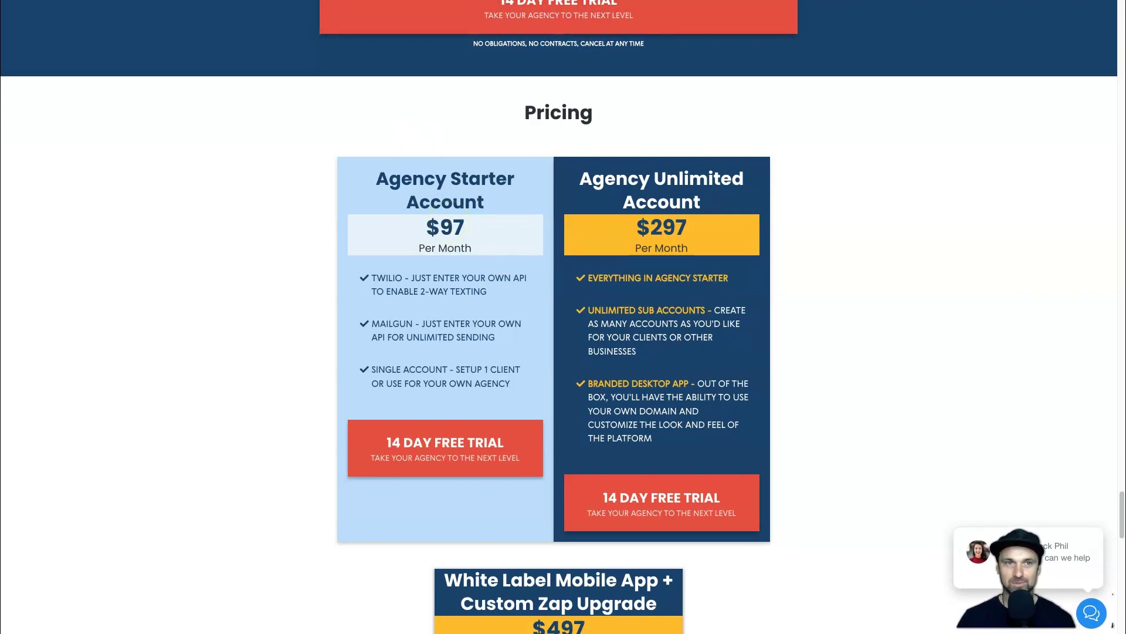
pyautogui.scroll(-2, 287, 60)
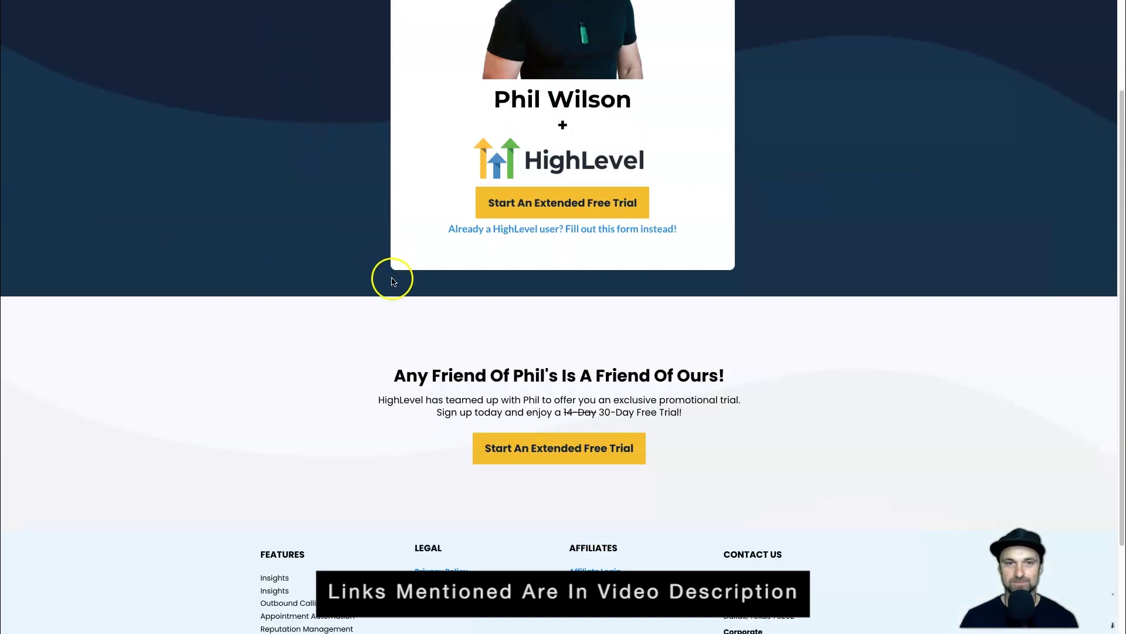
# Step: Highlight the '30-Day Free Trial' wording on the partner page, then clear the selection
pyautogui.moveTo(685, 411); pyautogui.dragTo(574, 412)
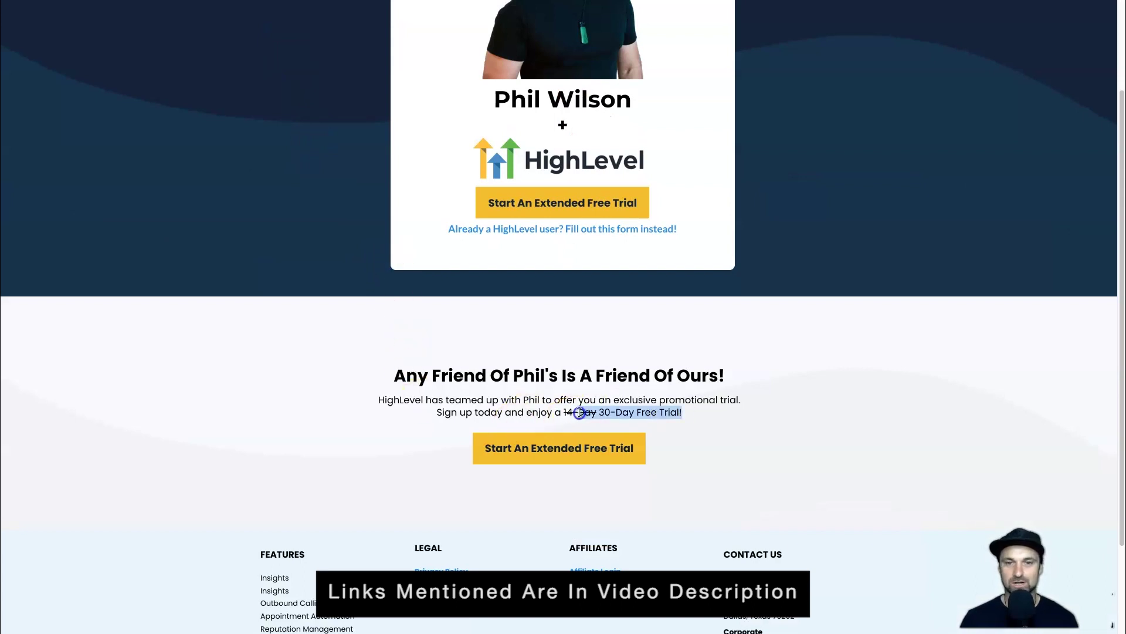
pyautogui.click(576, 410)
pyautogui.scroll(1, 577, 410)
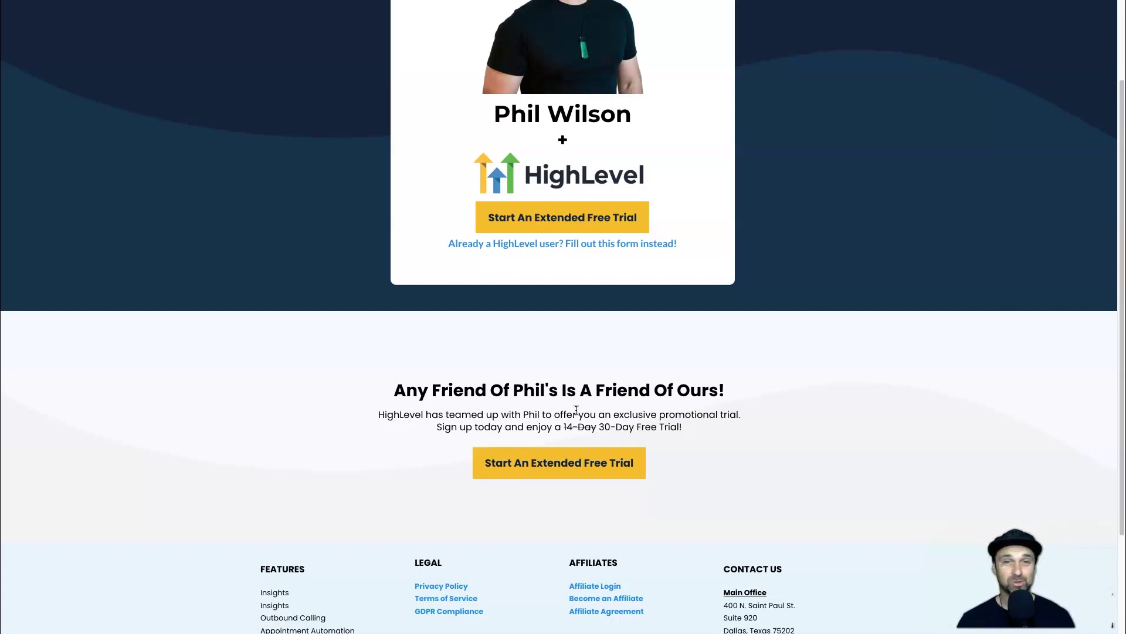
pyautogui.scroll(1, 616, 340)
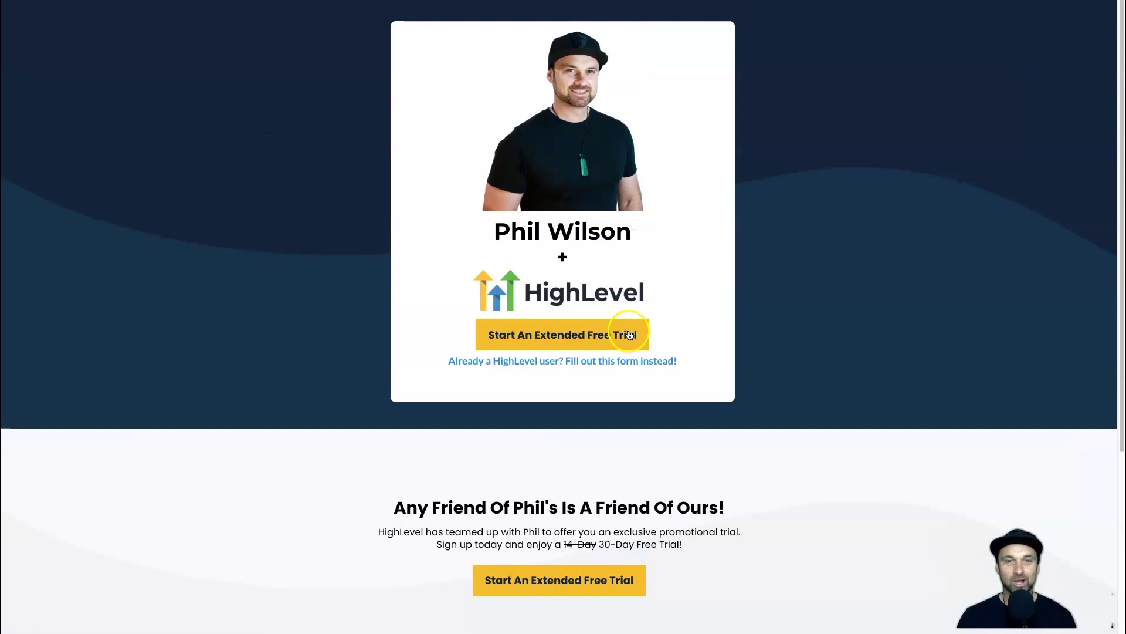